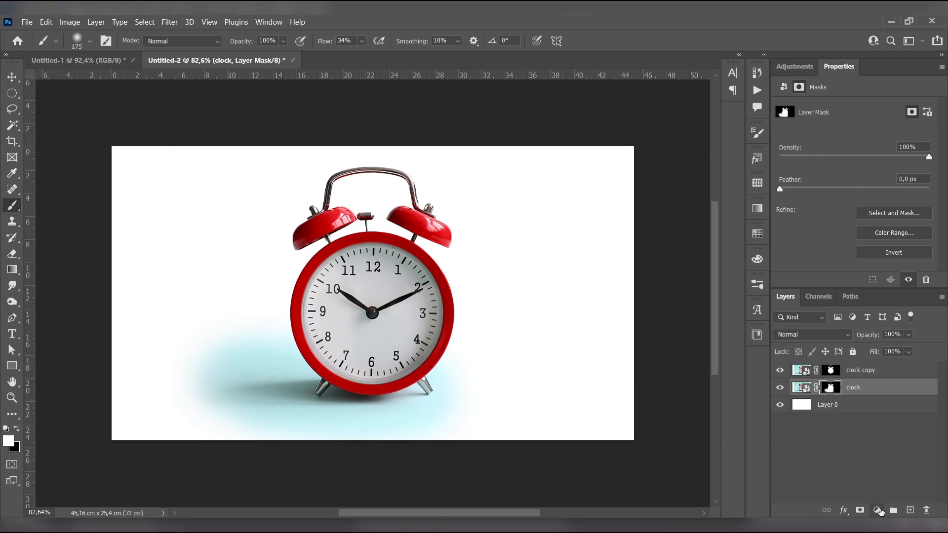
Add a Black & White adjustment layer above the clock layer and clip it to that layer.
left_click(879, 511)
left_click(888, 414)
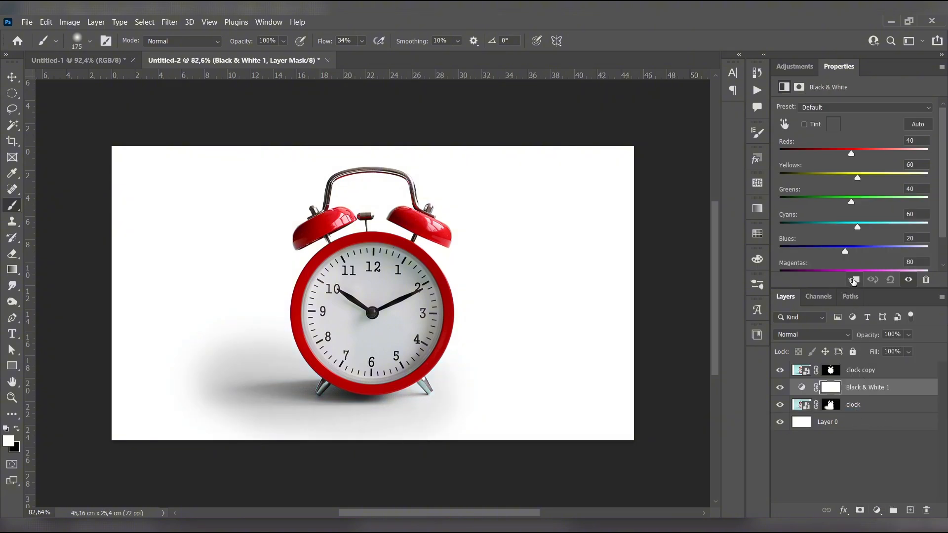
left_click(854, 280)
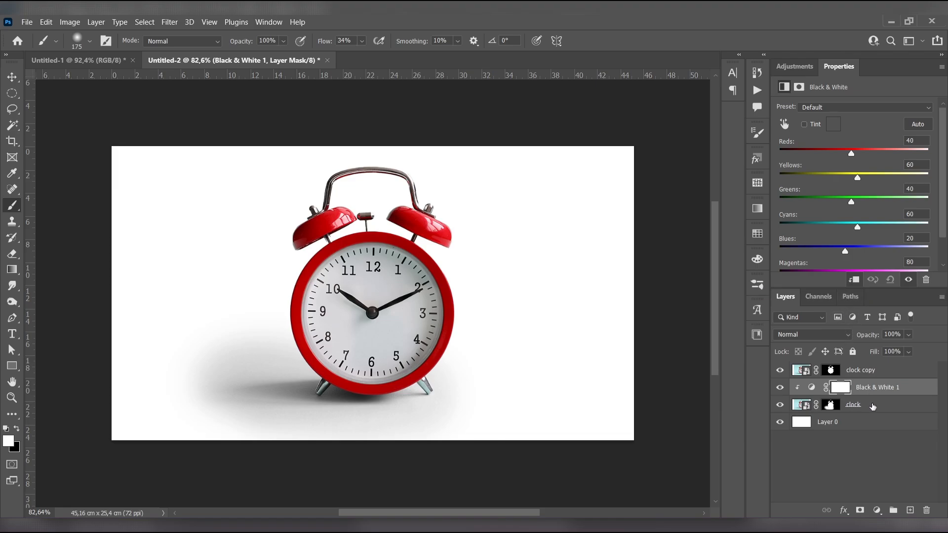
Add a Gradient Fill layer directly above Layer 0, using the Foreground to Background preset from Basics.
left_click(870, 425)
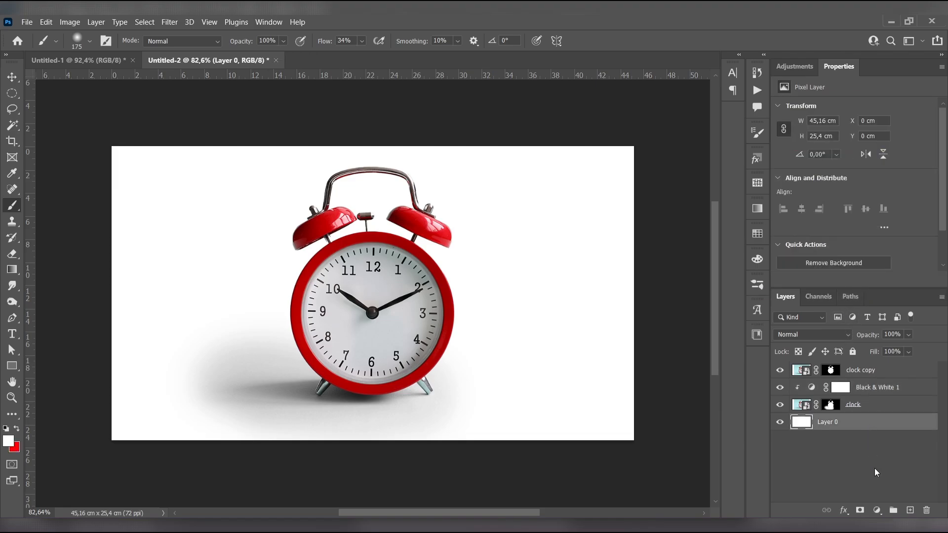
left_click(877, 510)
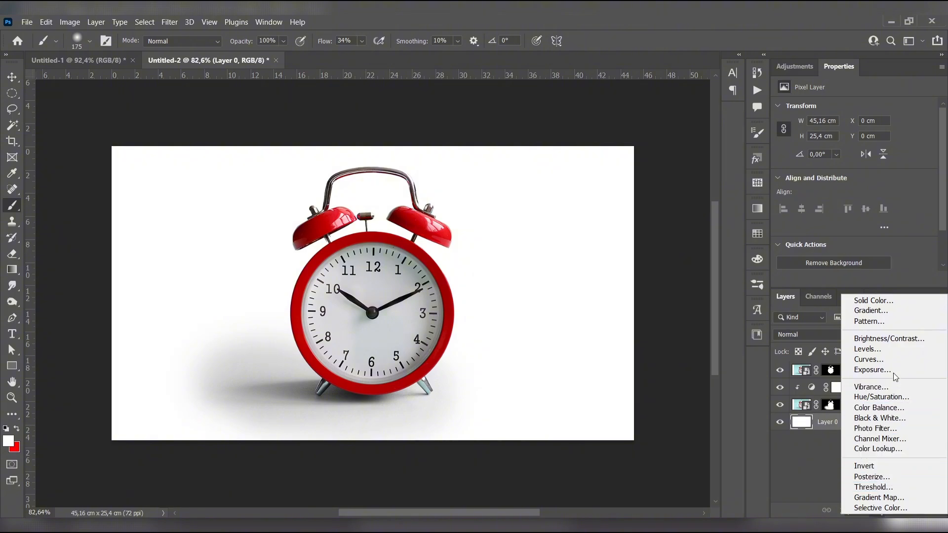
left_click(882, 311)
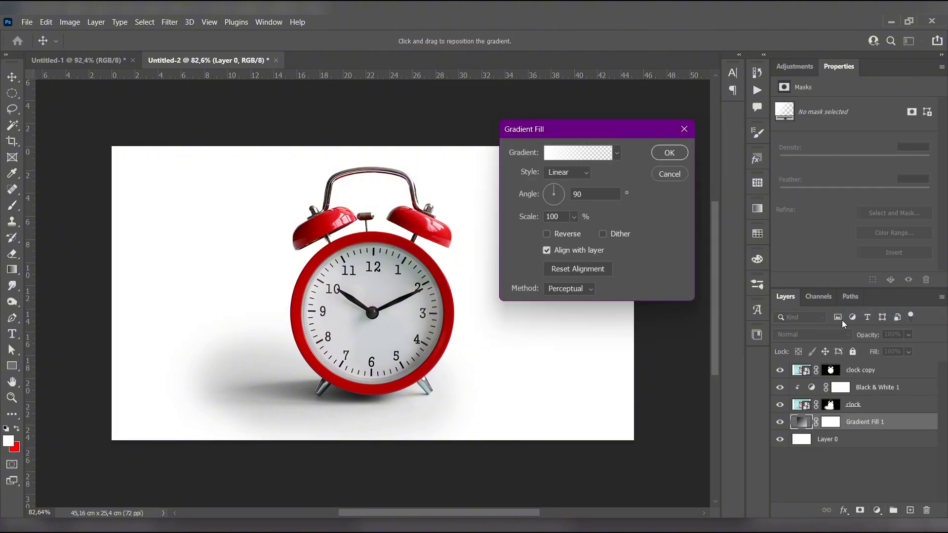
left_click(583, 157)
left_click(517, 114)
left_click(532, 133)
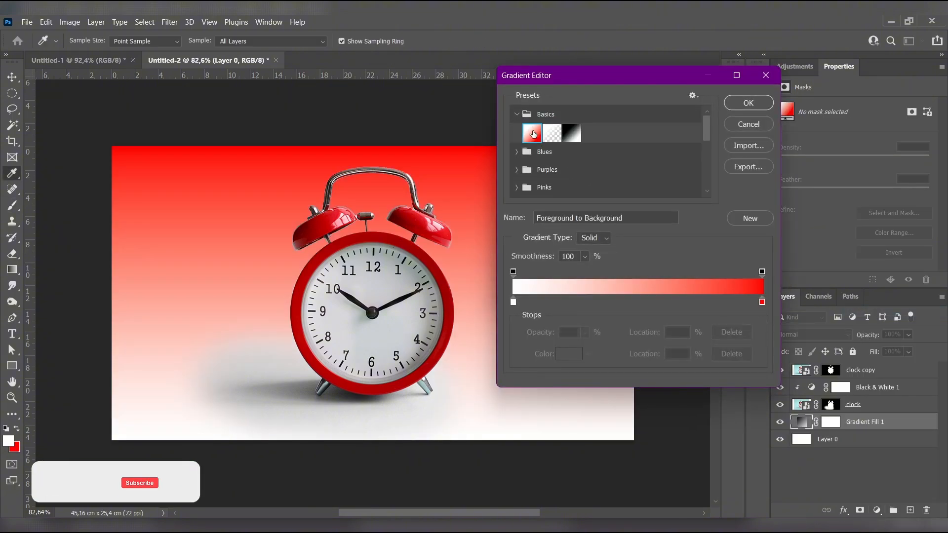
Set the gradient's starting color stop to f54d44.
double_click(514, 302)
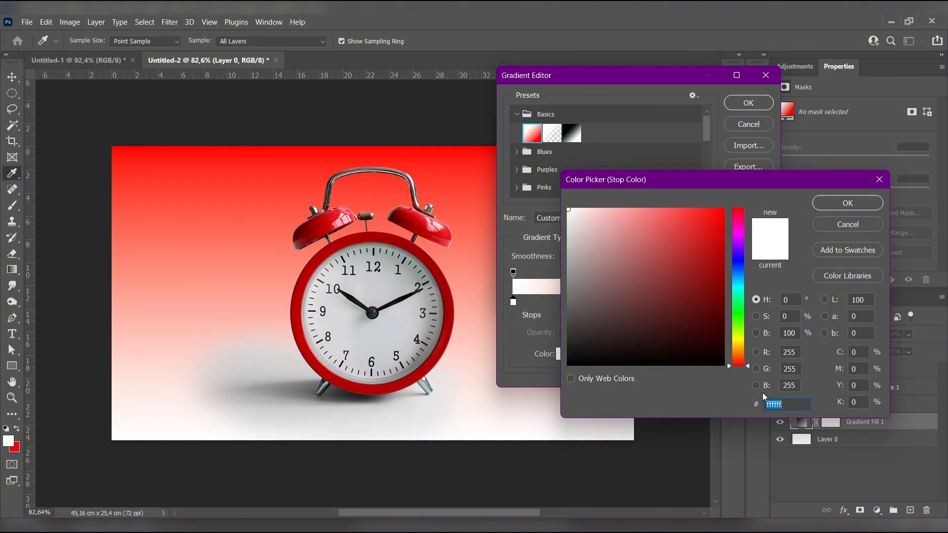
type("f")
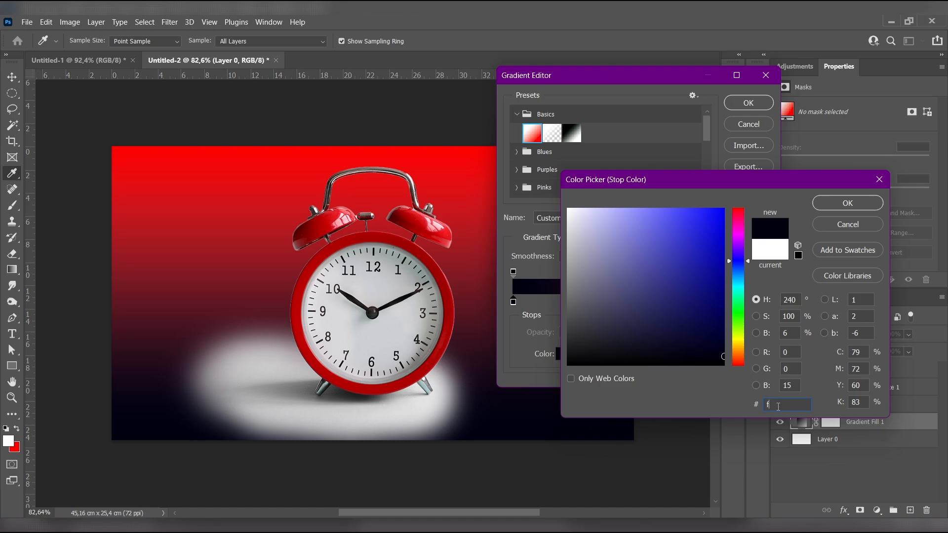
type("54d44")
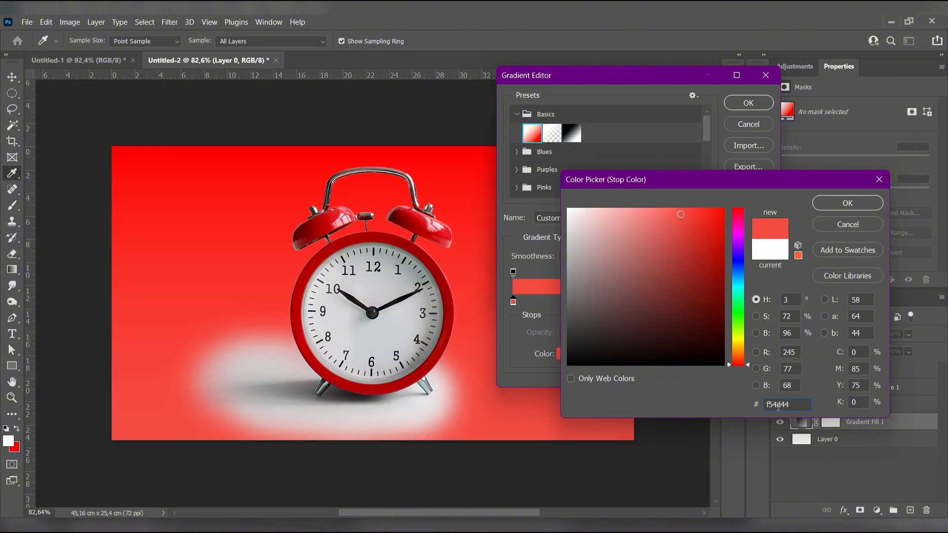
left_click(844, 204)
Change the gradient's end color stop to a darker red and accept the edited gradient.
double_click(762, 302)
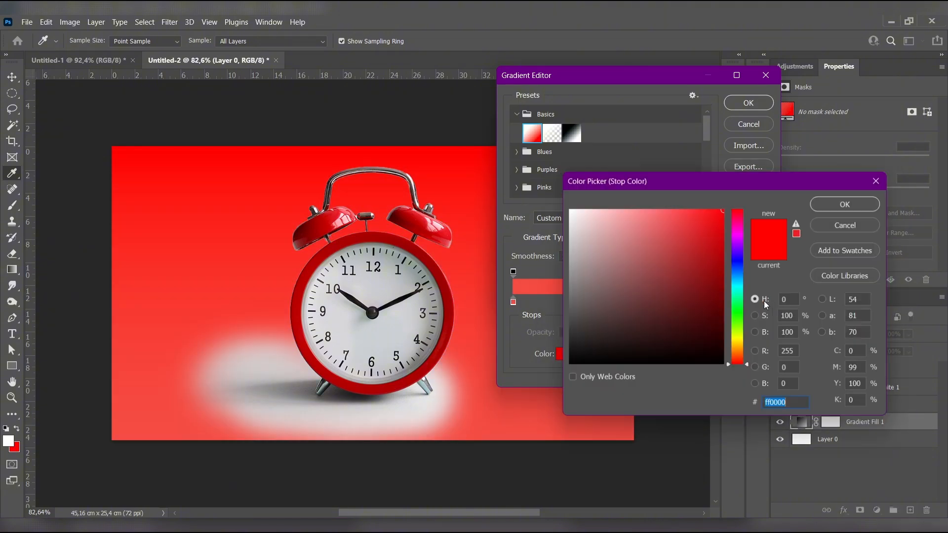
left_click(767, 405)
left_click_drag(720, 231, 719, 234)
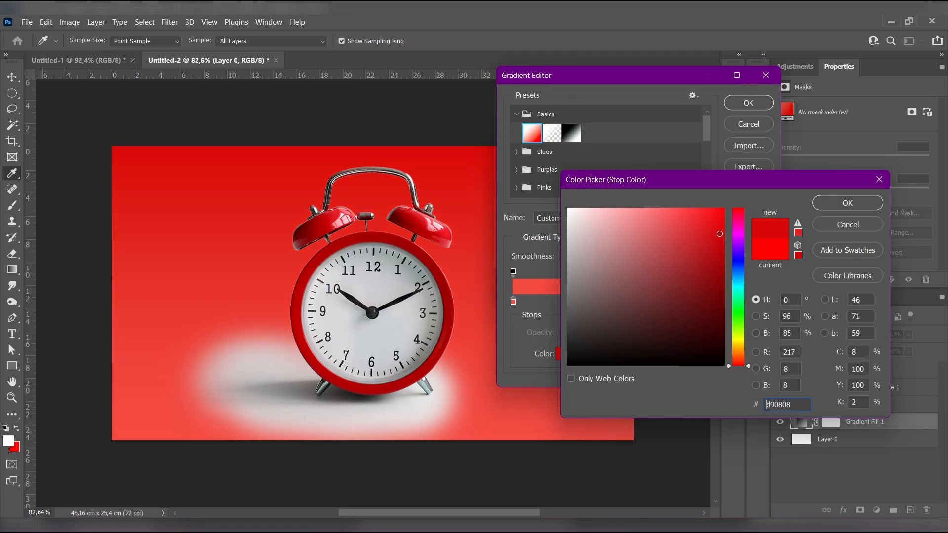
left_click(829, 204)
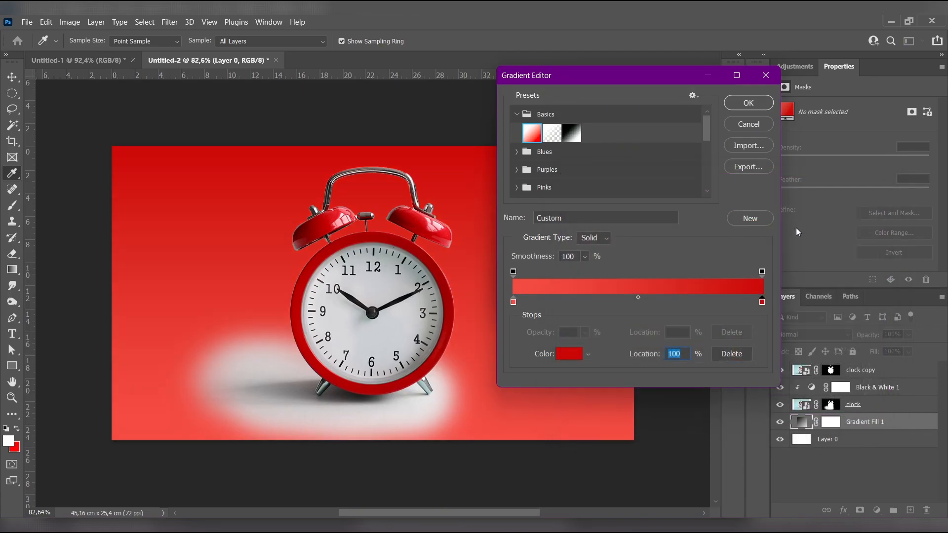
left_click(761, 104)
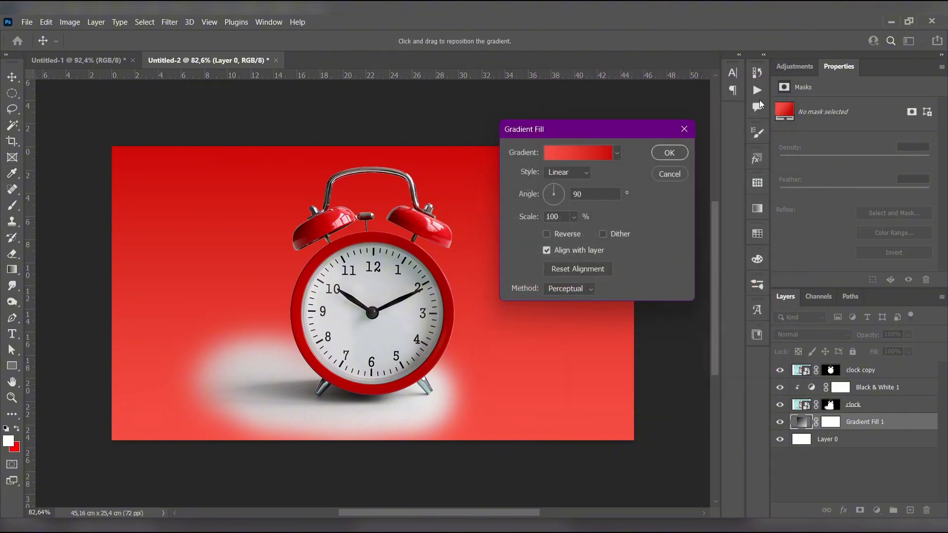
Make the gradient fill Radial with a scale of 144% and apply it.
left_click(584, 173)
left_click(568, 188)
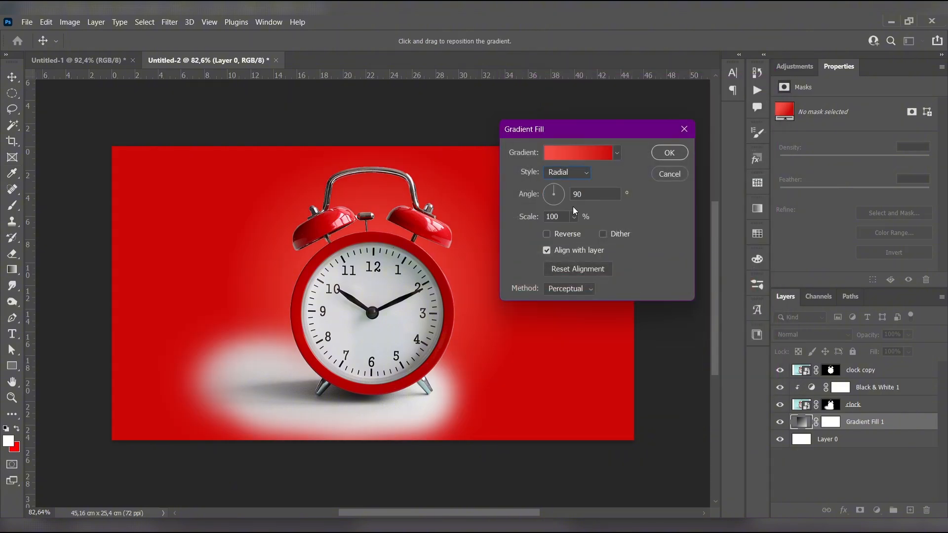
type("144")
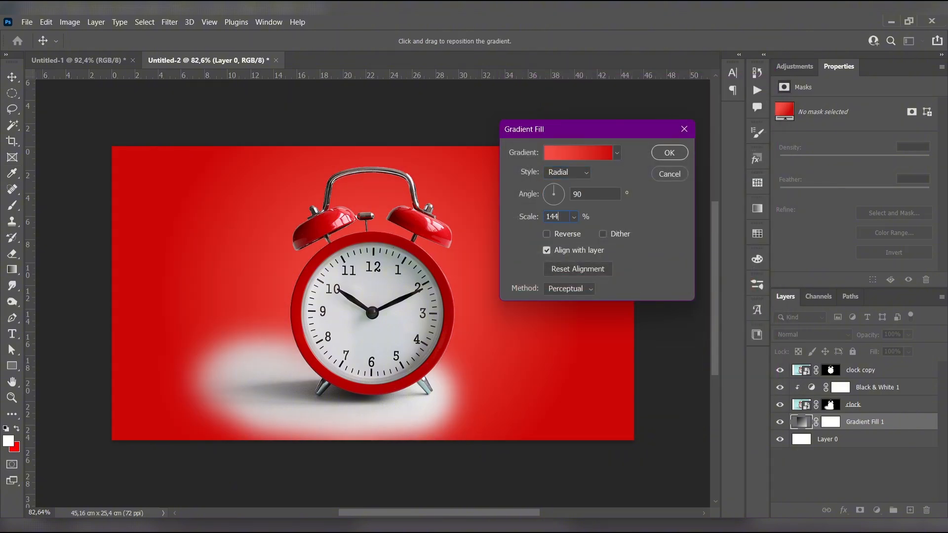
left_click(669, 153)
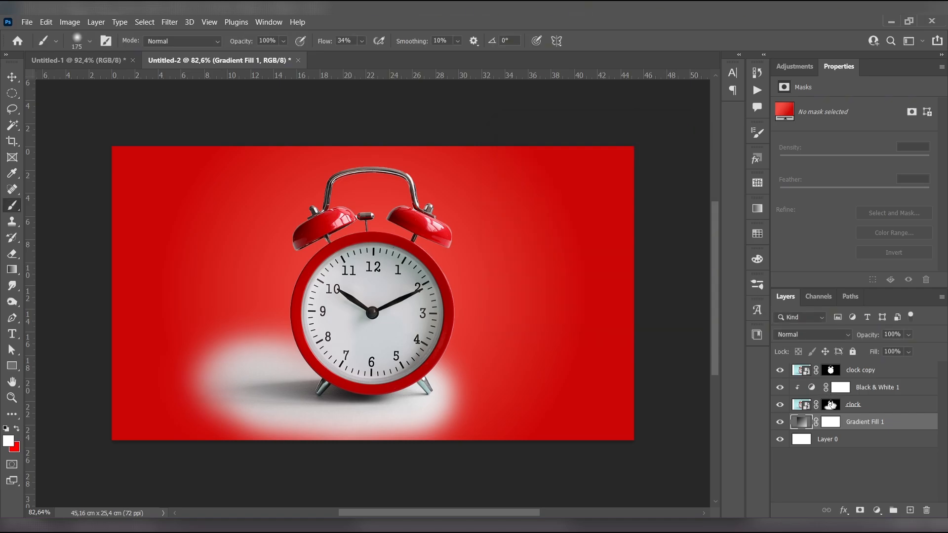
Paint black on the lower clock layer's mask to trim the pale area around the shadow, and set that layer's blend mode to Multiply.
left_click(832, 405)
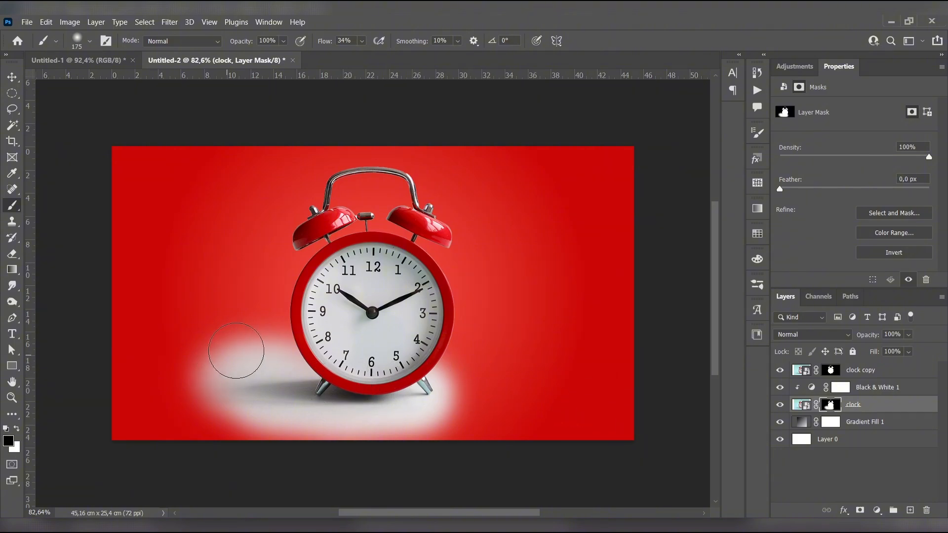
mouse_move(271, 340)
left_mouse_down()
mouse_move(229, 350)
mouse_move(180, 407)
mouse_move(199, 427)
mouse_move(290, 446)
mouse_move(406, 455)
mouse_move(473, 437)
mouse_move(438, 461)
mouse_move(284, 452)
mouse_move(476, 440)
left_mouse_up()
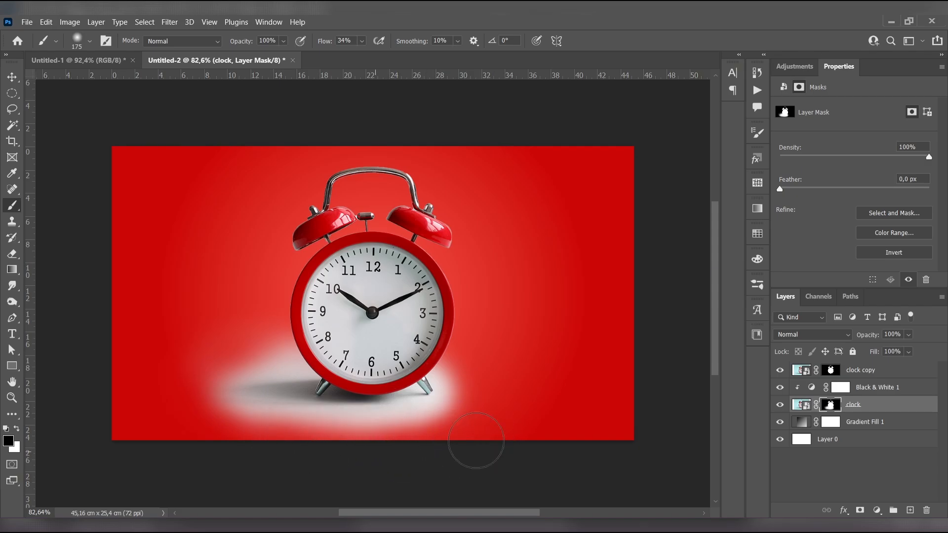
left_click(810, 333)
left_click(799, 251)
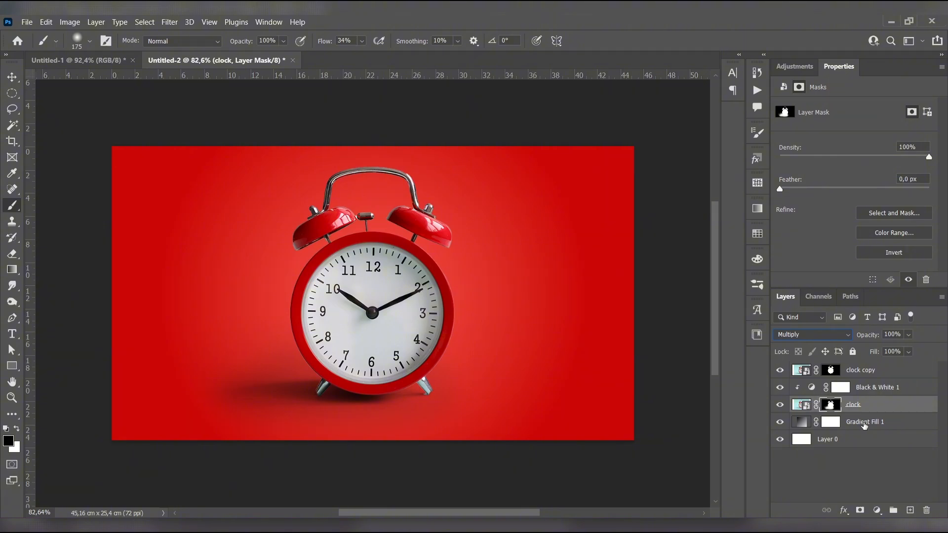
Add a new empty layer above Gradient Fill 1 and set the foreground color to bright yellow.
left_click(865, 426)
left_click(911, 510)
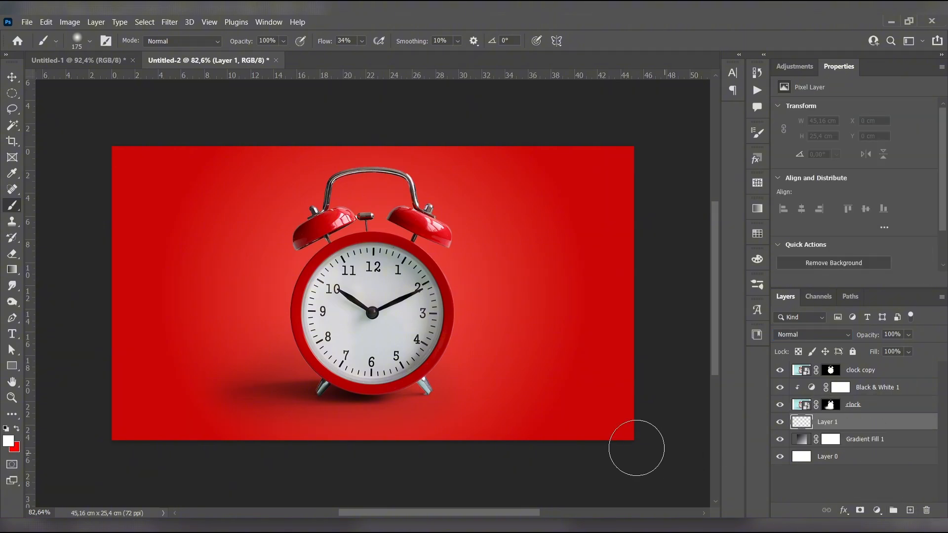
left_click(10, 443)
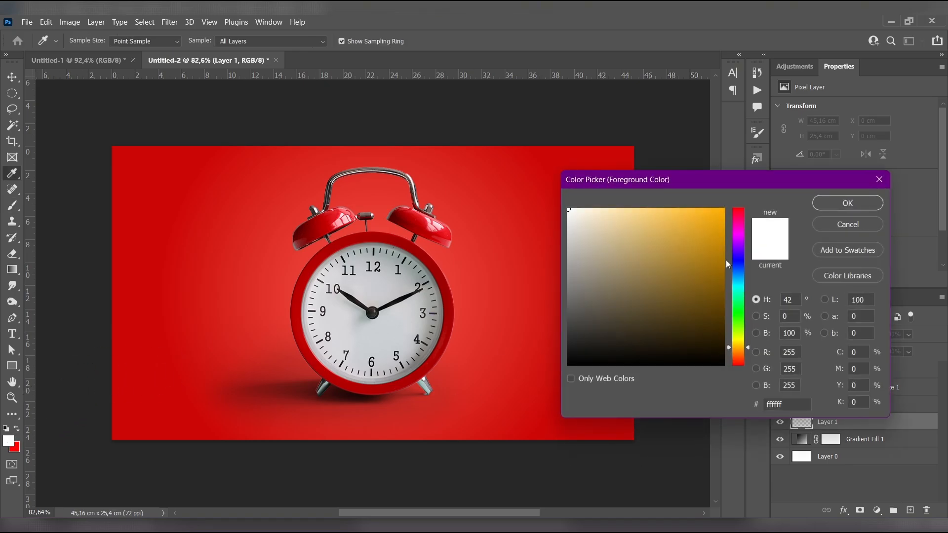
left_click_drag(718, 321, 724, 209)
left_click(740, 341)
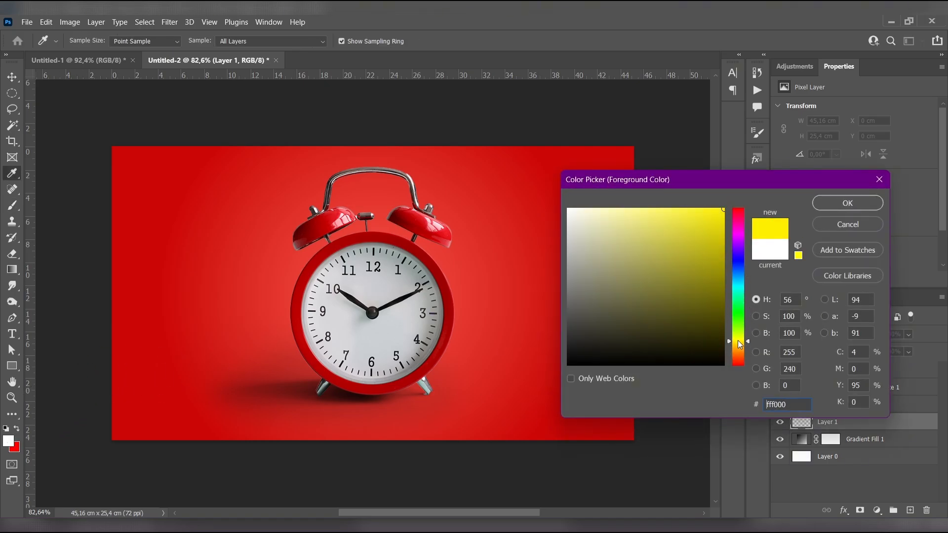
left_click(719, 234)
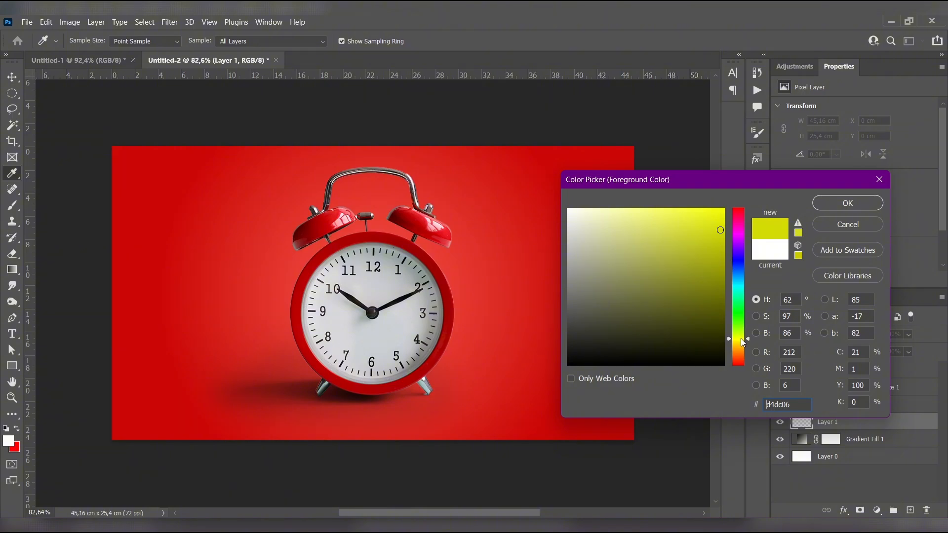
left_click(848, 203)
Paint a soft yellow glow behind the clock on Layer 1 with a 500 px brush.
key("b")
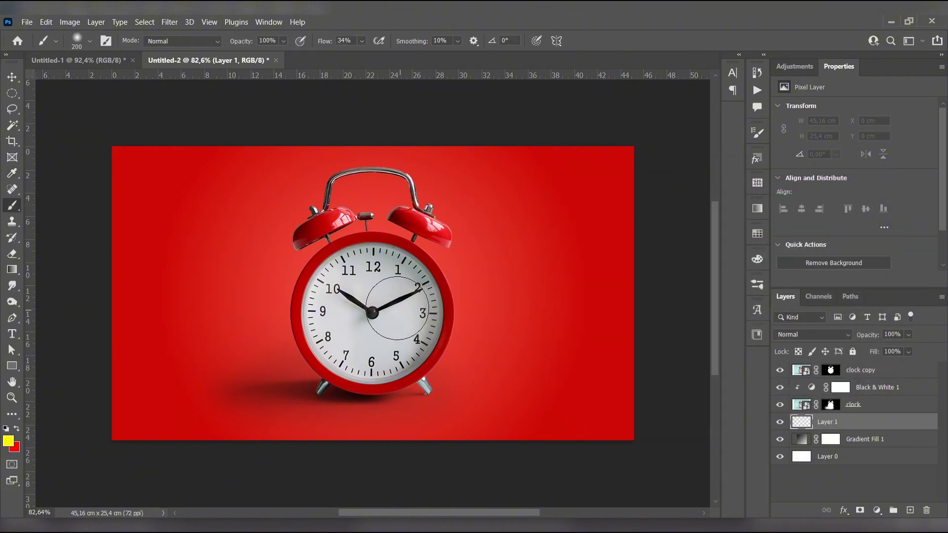
key("bracketright")
key("bracketright")
key("bracketright")
key("bracketright")
key("bracketright")
key("bracketright")
key("bracketright")
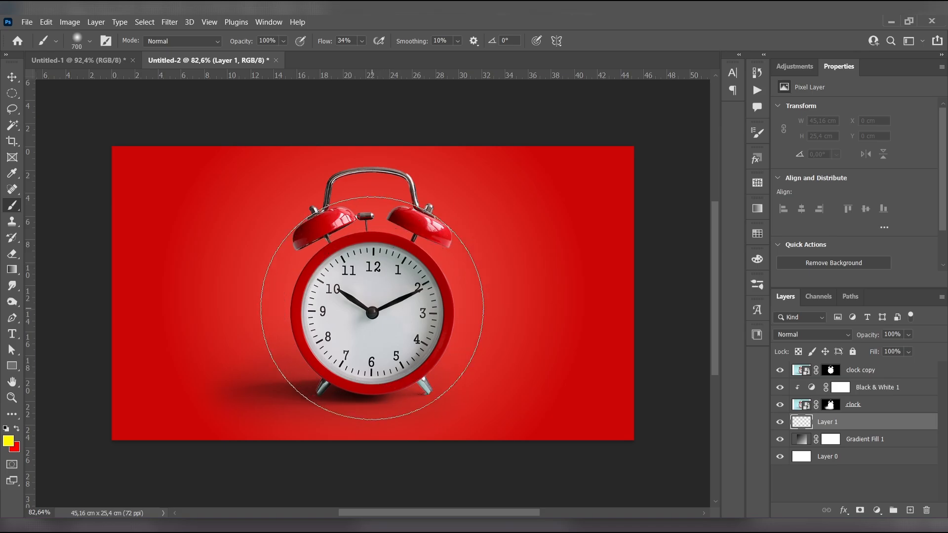
key("bracketleft")
key("bracketleft")
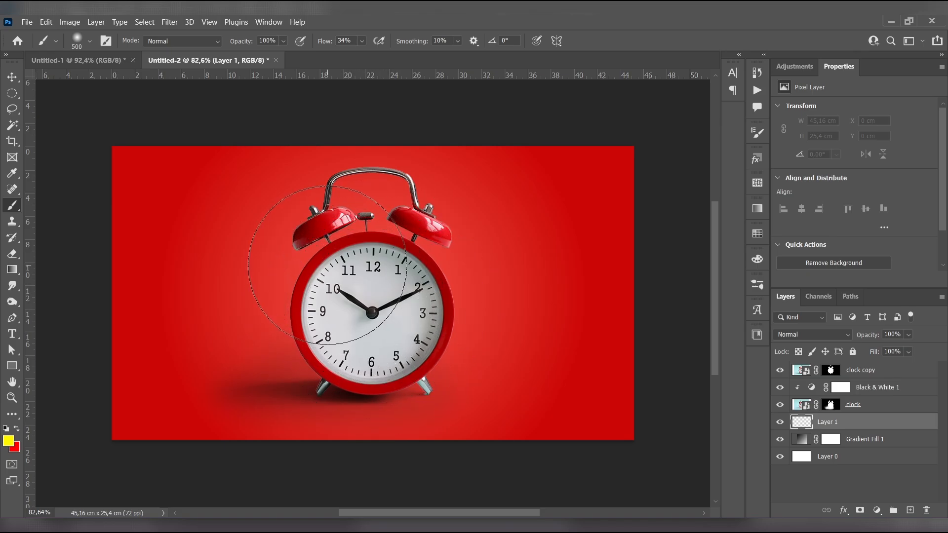
mouse_move(327, 265)
left_mouse_down()
mouse_move(404, 255)
mouse_move(434, 268)
mouse_move(451, 342)
mouse_move(435, 370)
mouse_move(392, 379)
mouse_move(325, 376)
mouse_move(287, 348)
mouse_move(281, 280)
mouse_move(320, 292)
mouse_move(426, 386)
mouse_move(375, 335)
mouse_move(344, 271)
mouse_move(373, 248)
mouse_move(423, 255)
mouse_move(449, 293)
mouse_move(437, 366)
mouse_move(418, 375)
mouse_move(370, 371)
mouse_move(290, 337)
mouse_move(275, 309)
mouse_move(284, 267)
left_mouse_up()
key("ctrl+z")
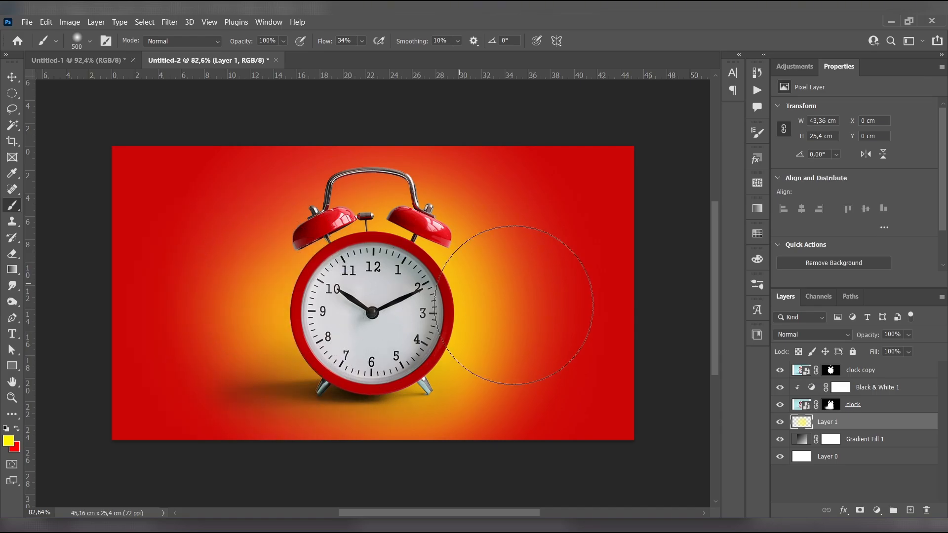
Add a new layer above the yellow glow layer and set the foreground color to white (ffffff).
left_click(910, 512)
left_click(9, 440)
left_click(568, 210)
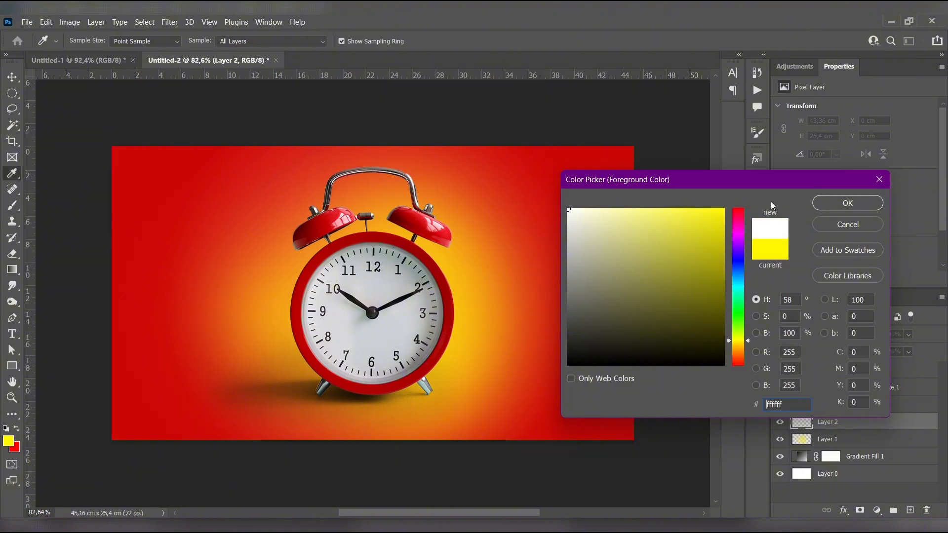
left_click(848, 203)
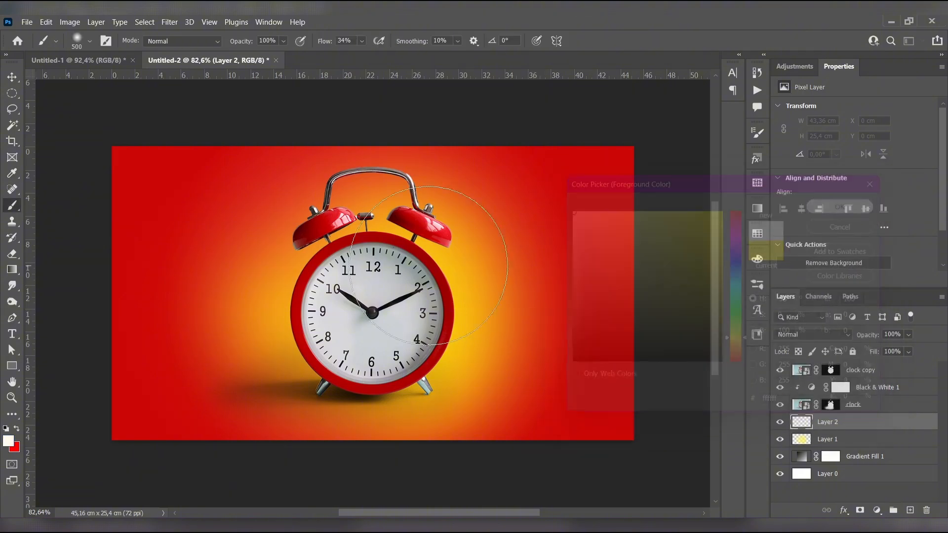
Paint soft white highlights behind the clock's edges on Layer 2 with a 200 px brush.
key("[")
left_click(364, 253)
left_click(324, 274)
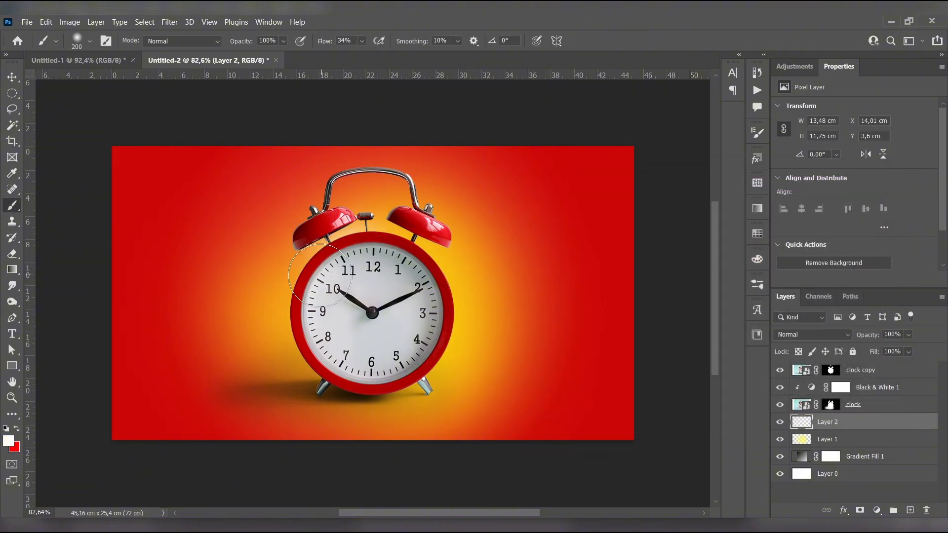
left_click(311, 288)
mouse_move(306, 307)
left_mouse_down()
mouse_move(299, 340)
mouse_move(341, 390)
mouse_move(407, 382)
mouse_move(438, 361)
mouse_move(455, 333)
mouse_move(452, 281)
mouse_move(407, 240)
mouse_move(368, 225)
left_mouse_up()
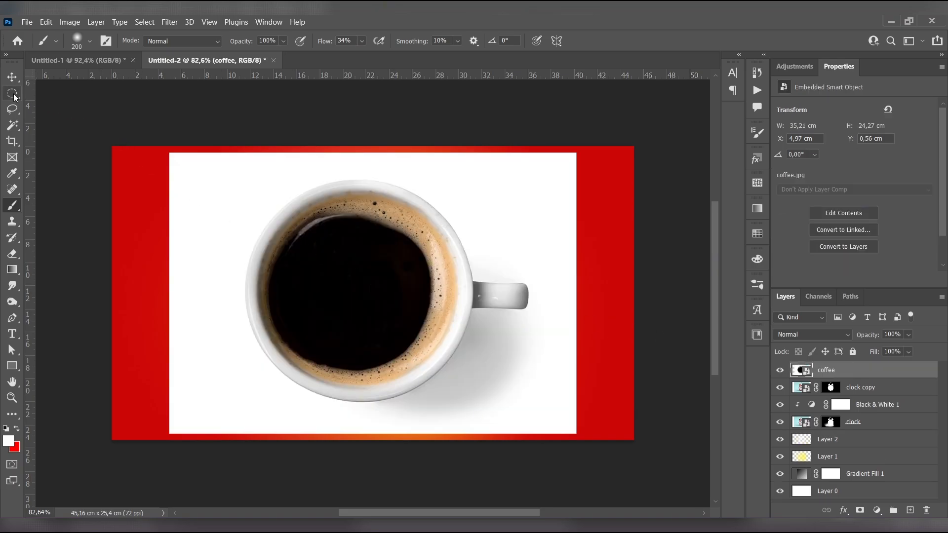
Rasterize the coffee smart object layer.
left_click(11, 94)
right_click(850, 370)
left_click(751, 275)
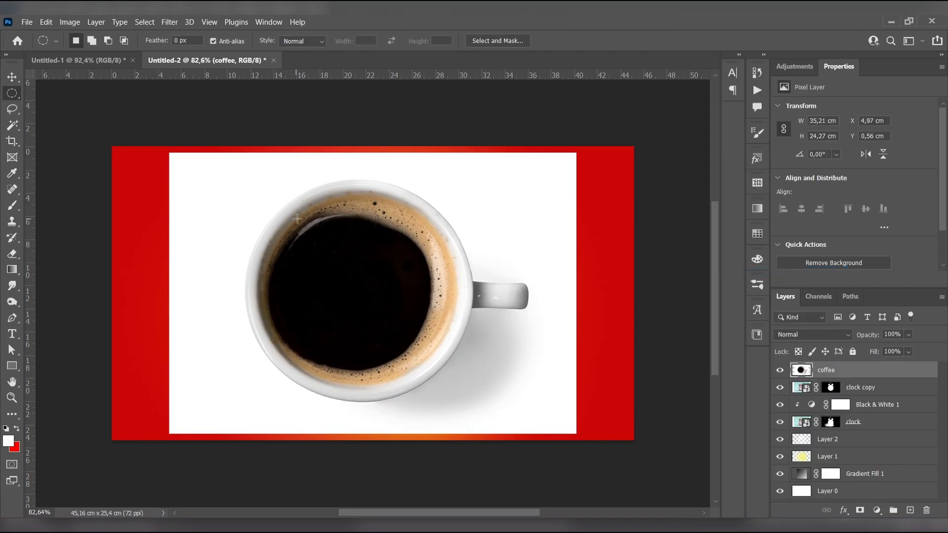
Draw an elliptical selection around the round coffee cup without its handle and mask the coffee layer with it.
scroll(325, 239, "down", 2)
left_click_drag(326, 238, 364, 259)
scroll(364, 258, "down", 1)
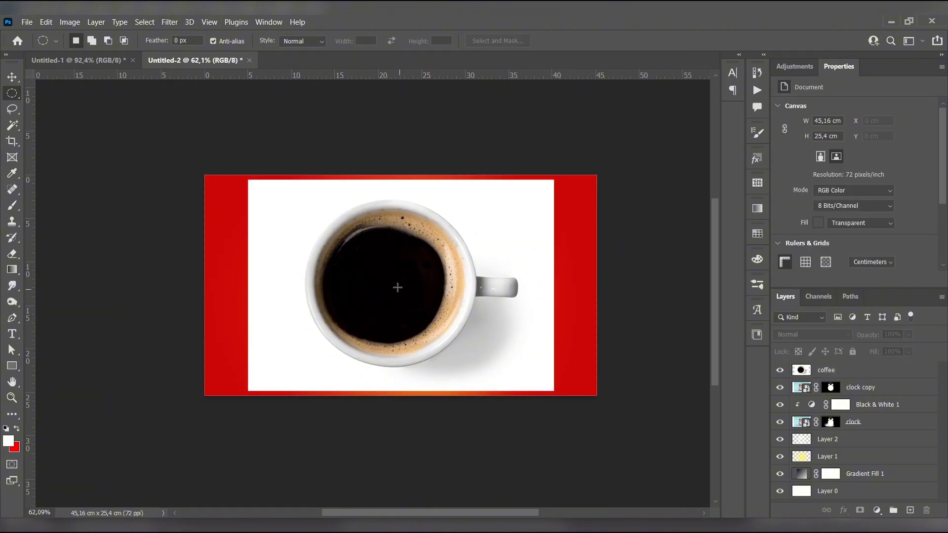
left_click_drag(398, 287, 240, 203)
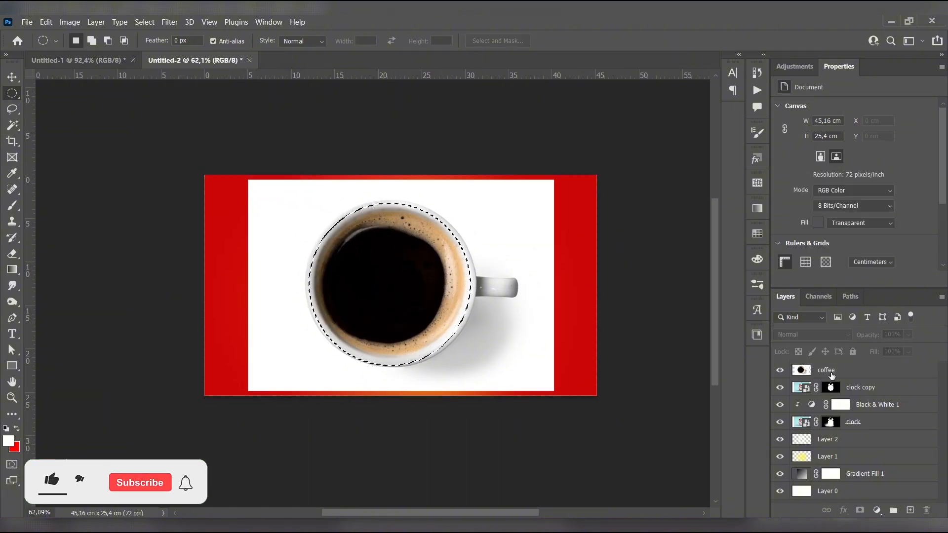
left_click(832, 372)
left_click(860, 510)
key("v")
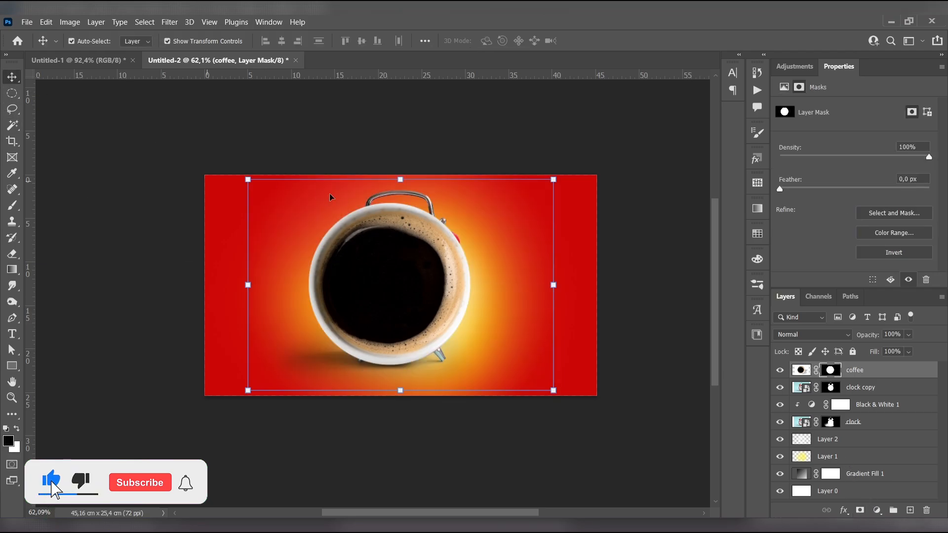
Scale down the masked coffee cup and centre it on the clock face inside the red rim.
left_click_drag(404, 181, 403, 247)
left_click_drag(415, 279, 420, 264)
left_click_drag(408, 379, 408, 370)
left_click(13, 79)
left_click(250, 207)
scroll(426, 282, "up", 4)
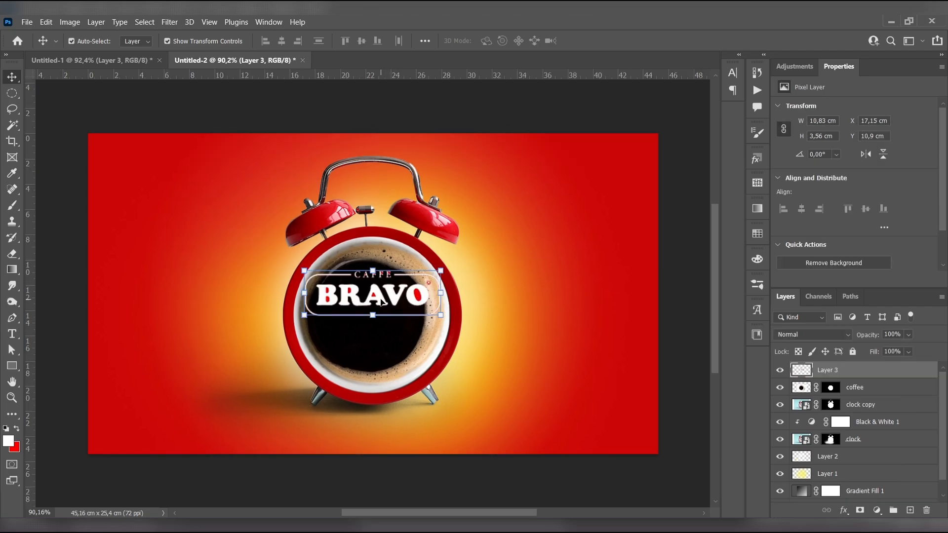
Move the white Caffe Bravo logo to the artwork's upper-left corner and scale it to 72.5%.
left_click_drag(371, 286, 162, 150)
scroll(161, 179, "up", 1)
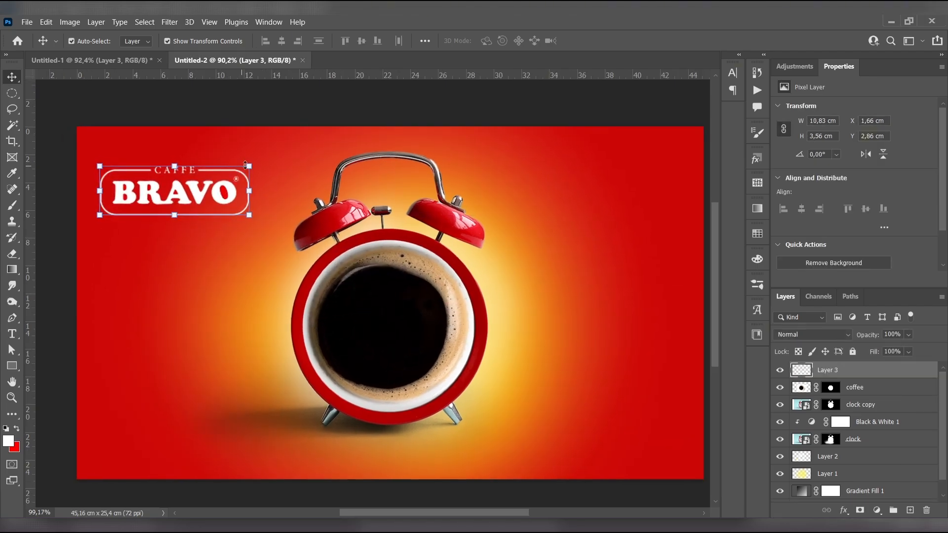
left_click_drag(246, 164, 214, 209)
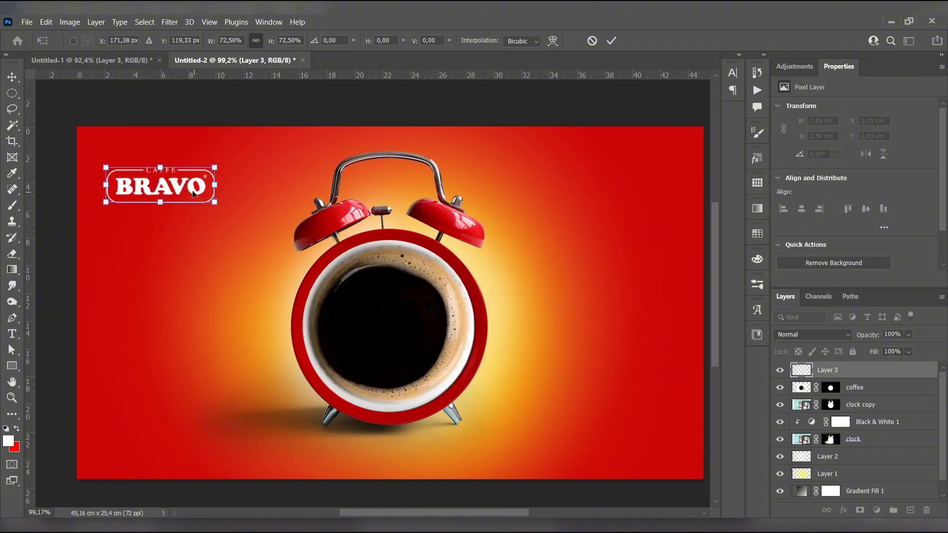
key("Return")
left_click(172, 121)
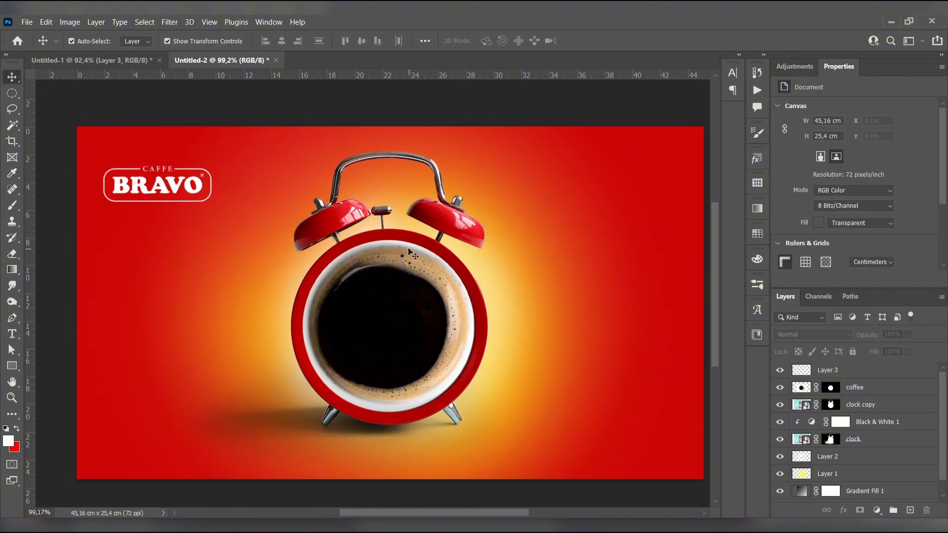
Paste the coffee beans layer, scale it to about 101%, and position the beans around the clock.
key("ctrl+v")
left_click_drag(571, 305, 574, 305)
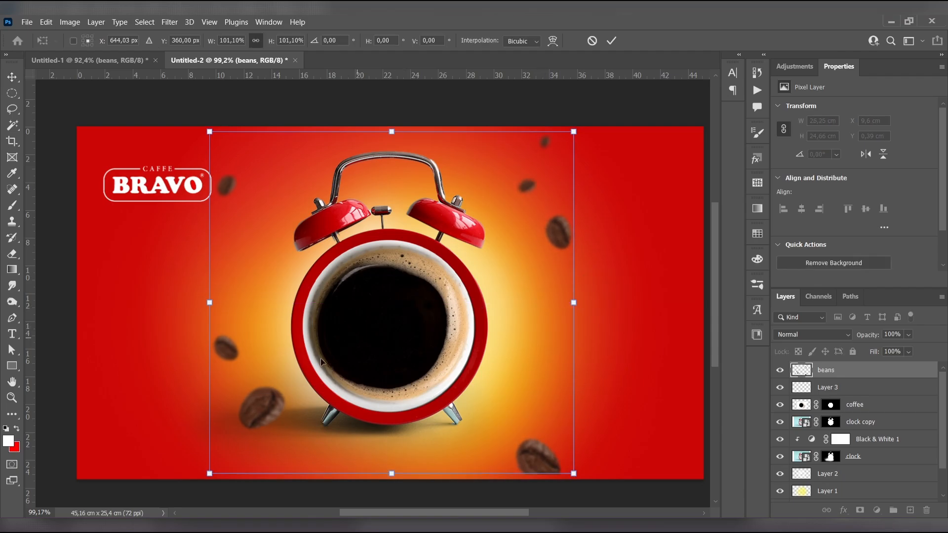
left_click_drag(264, 406, 268, 419)
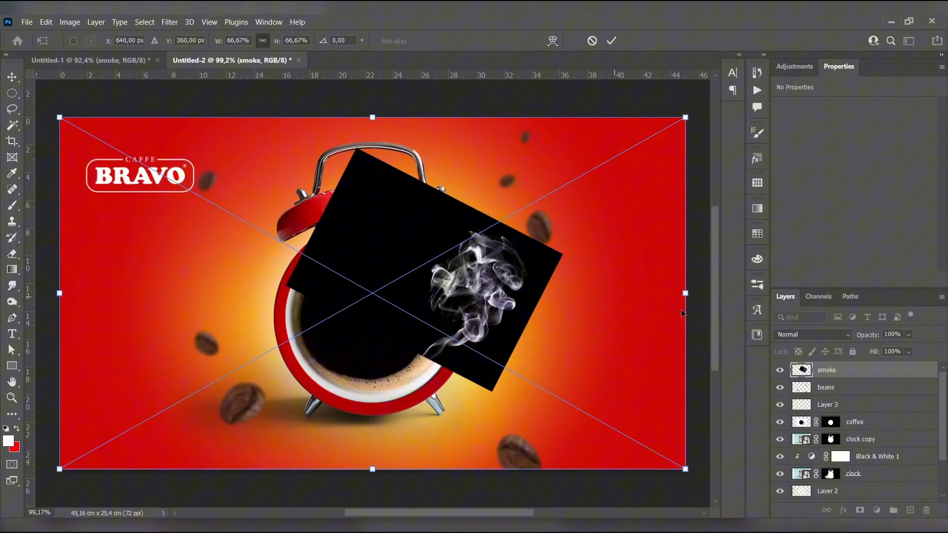
Confirm the smoke image's placement and set its layer blend mode to Screen.
left_click(827, 336)
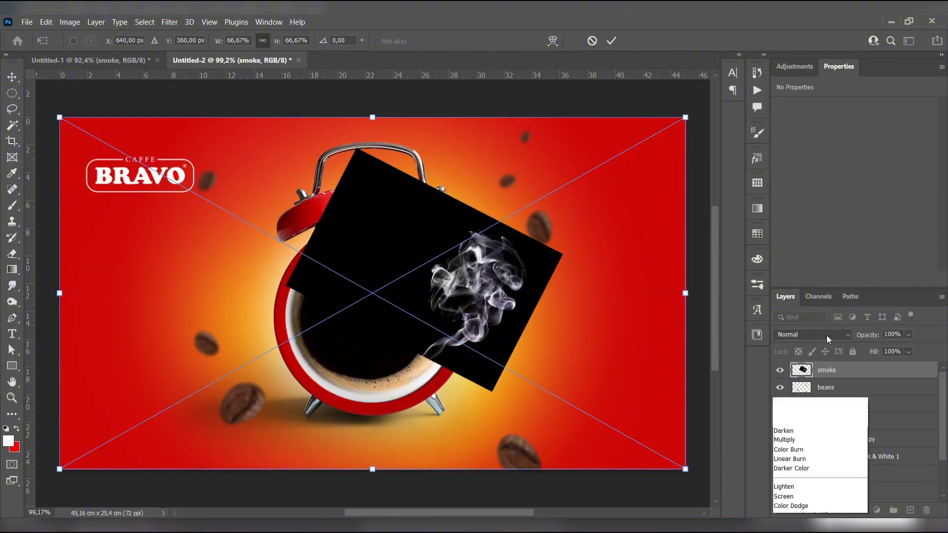
left_click(891, 366)
key("Return")
left_click(835, 337)
left_click(818, 310)
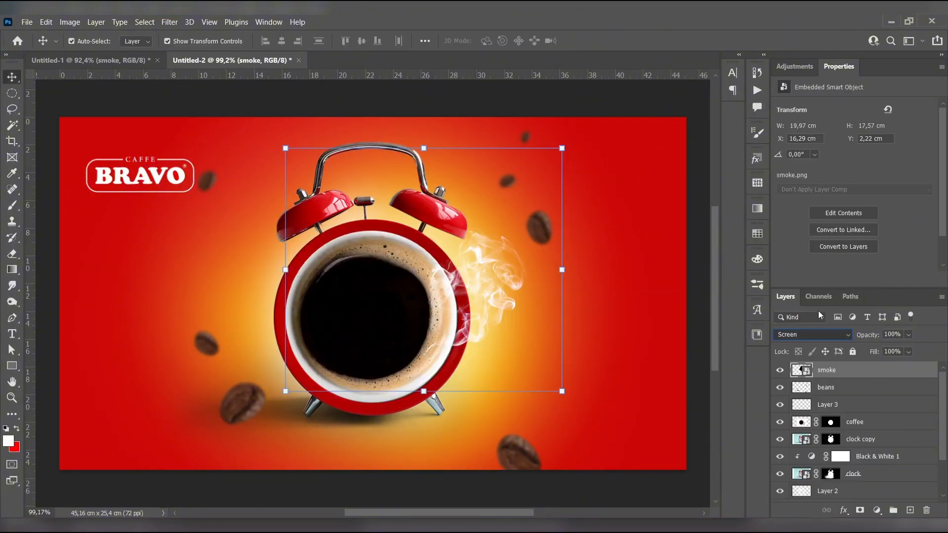
Enlarge the smoke to about 23 × 20 cm and position it rising from the coffee cup's right rim.
mouse_move(560, 143)
left_mouse_down()
mouse_move(588, 132)
mouse_move(547, 154)
left_mouse_up()
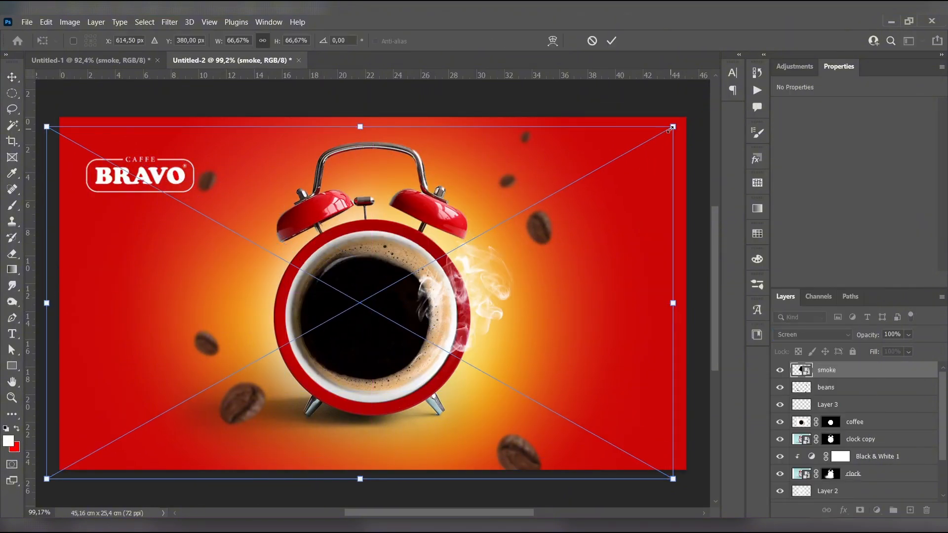
left_click_drag(673, 127, 693, 116)
left_click_drag(368, 478, 369, 508)
left_click_drag(492, 337, 484, 278)
key("Return")
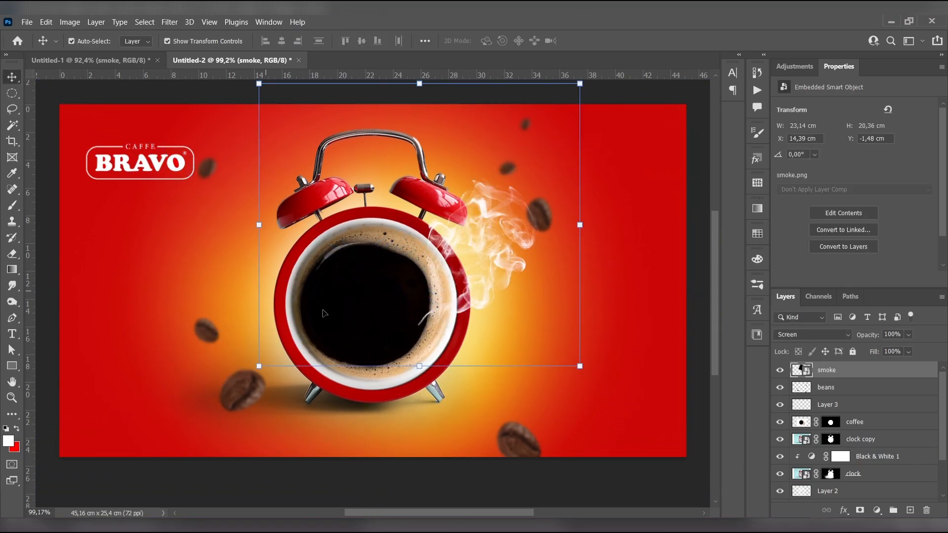
scroll(406, 451, "down", 2)
left_click(407, 450)
Paste the white RISE & SHINE text, resize it, and place it in the artwork's lower-right corner.
scroll(410, 393, "down", 1)
scroll(415, 380, "up", 2)
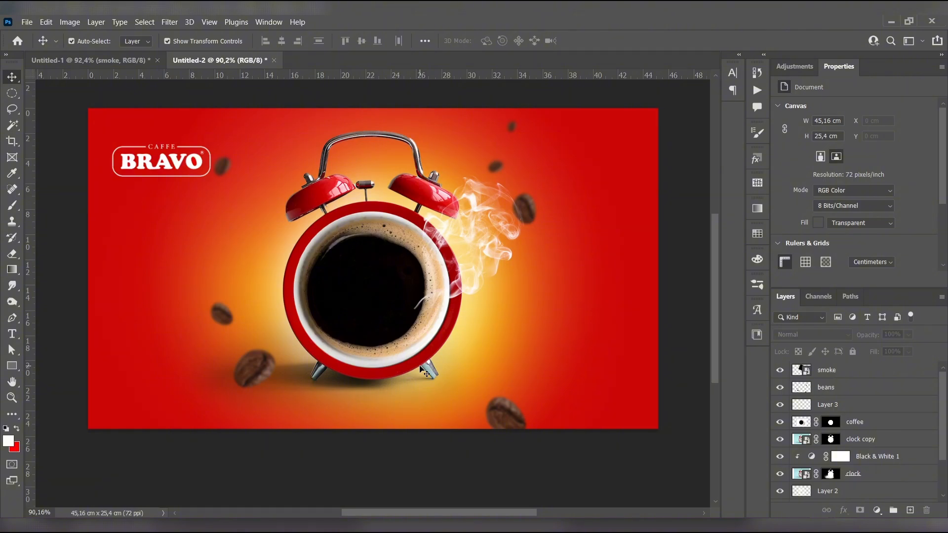
key("ctrl+v")
left_click_drag(365, 253, 588, 358)
left_click_drag(539, 377, 534, 377)
left_click_drag(591, 356, 597, 387)
key("Return")
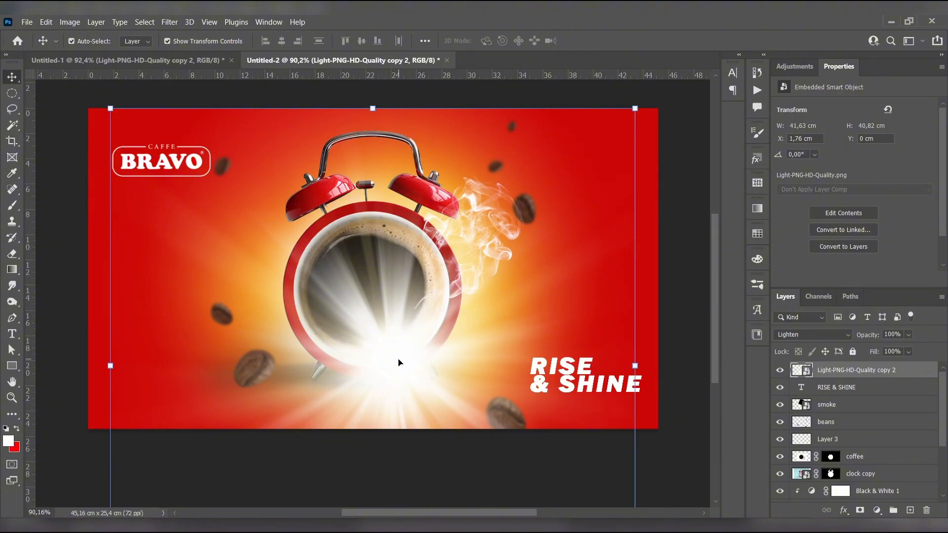
Centre the light rays on the clock, move their layer below clock copy, and enlarge them to about 45 × 44 cm.
left_click_drag(400, 363, 376, 277)
left_click_drag(868, 371, 836, 478)
left_click_drag(611, 280, 629, 278)
left_click_drag(87, 278, 95, 280)
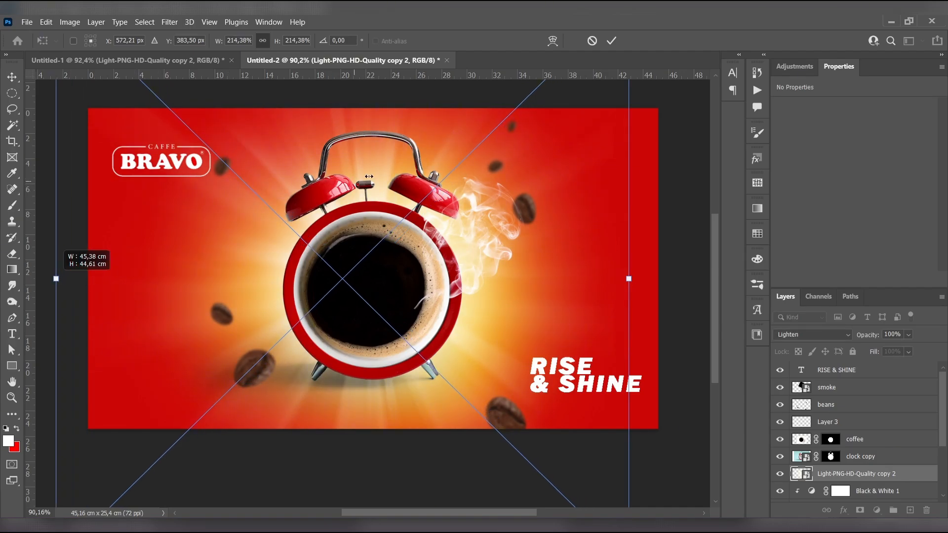
mouse_move(375, 173)
left_mouse_down()
mouse_move(415, 174)
mouse_move(356, 174)
left_mouse_up()
key("Return")
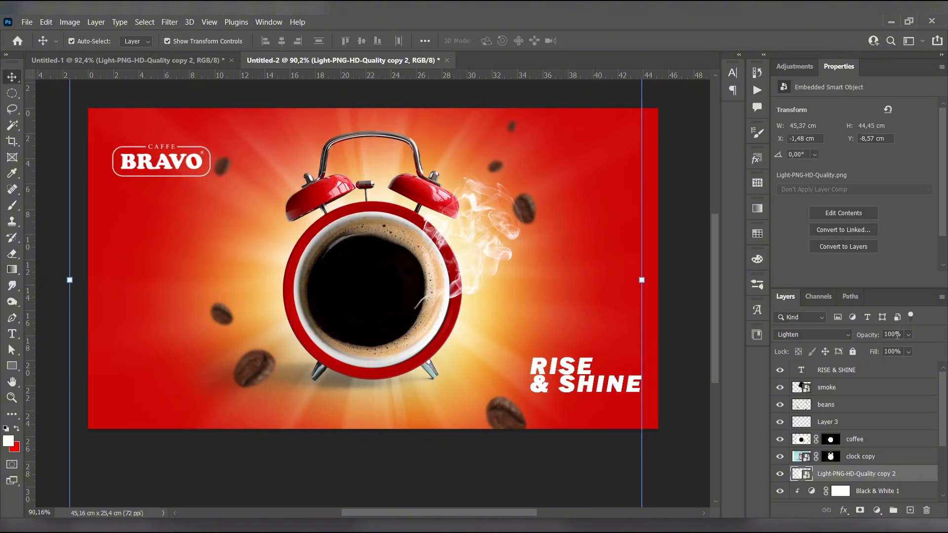
Set the light rays layer's opacity to 63% and rotate the rays very slightly.
left_click_drag(872, 335, 869, 335)
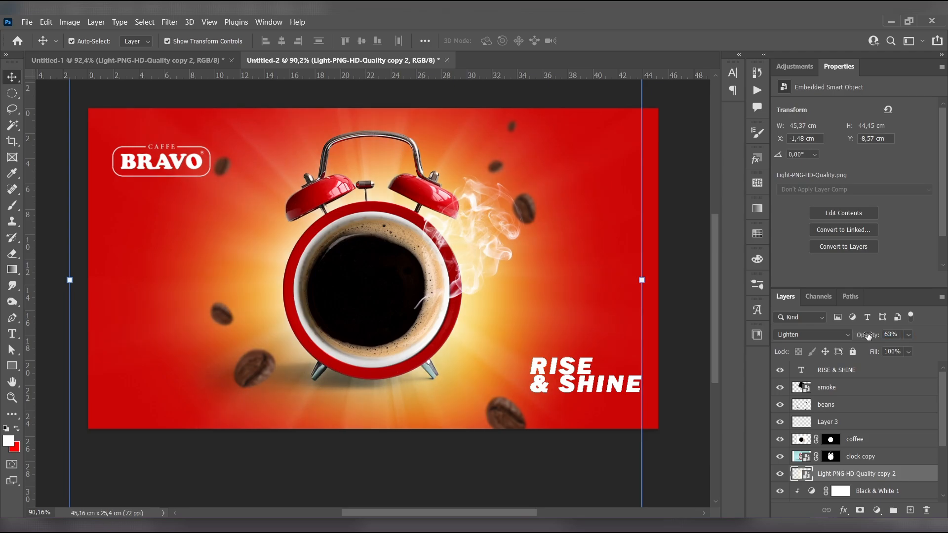
left_click_drag(60, 122, 183, 188)
left_click(11, 78)
left_click(48, 121)
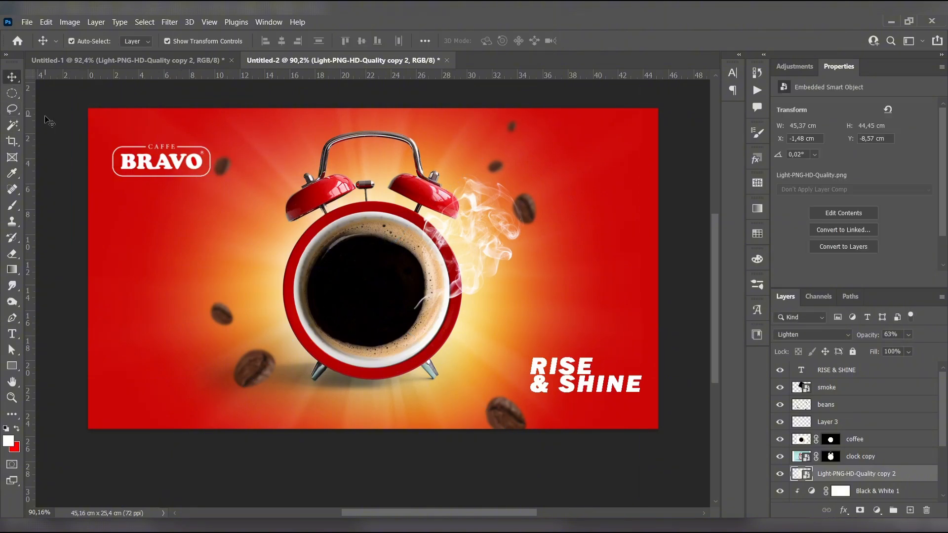
Position the blurred white sparkles across the whole artwork and move their layer between Gradient Fill 1 and Layer 1.
scroll(226, 223, "down", 1)
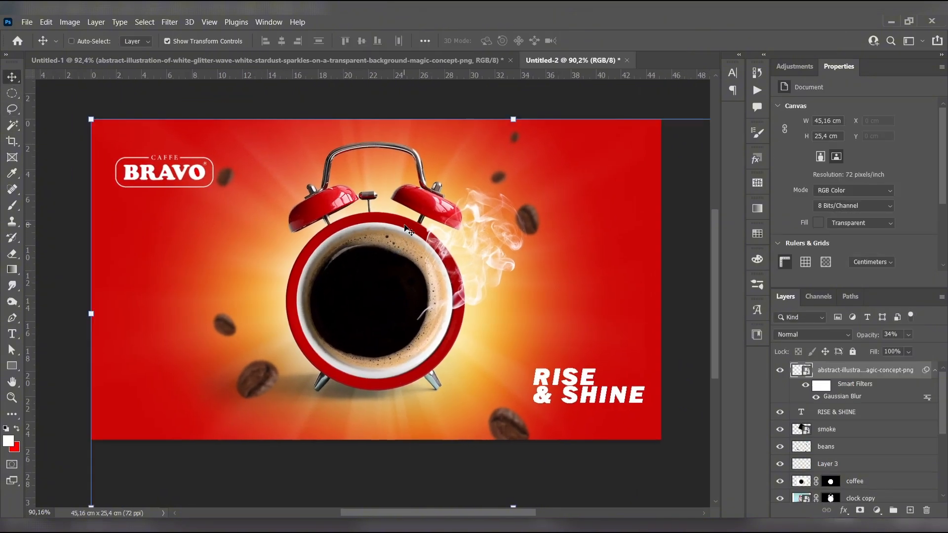
left_click_drag(562, 293, 513, 256)
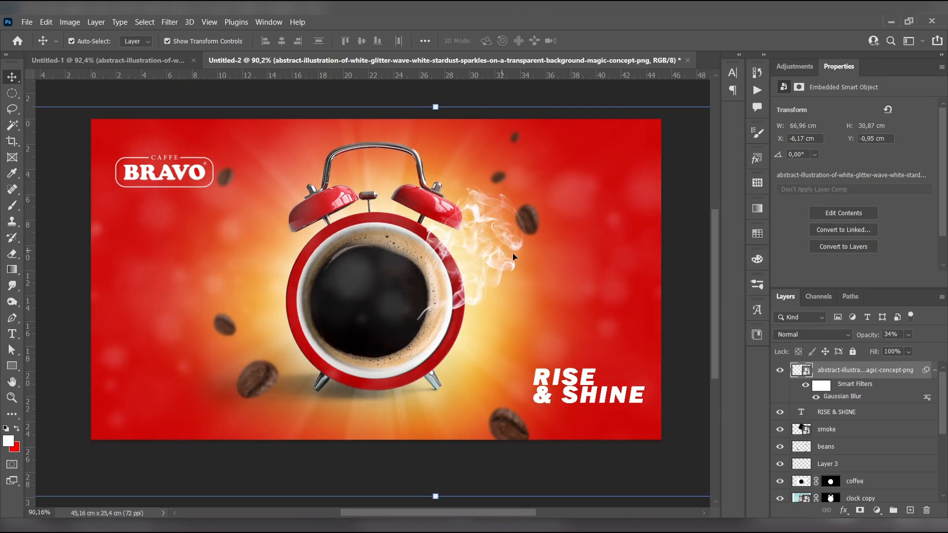
left_click_drag(907, 376, 833, 496)
left_click_drag(820, 494, 829, 468)
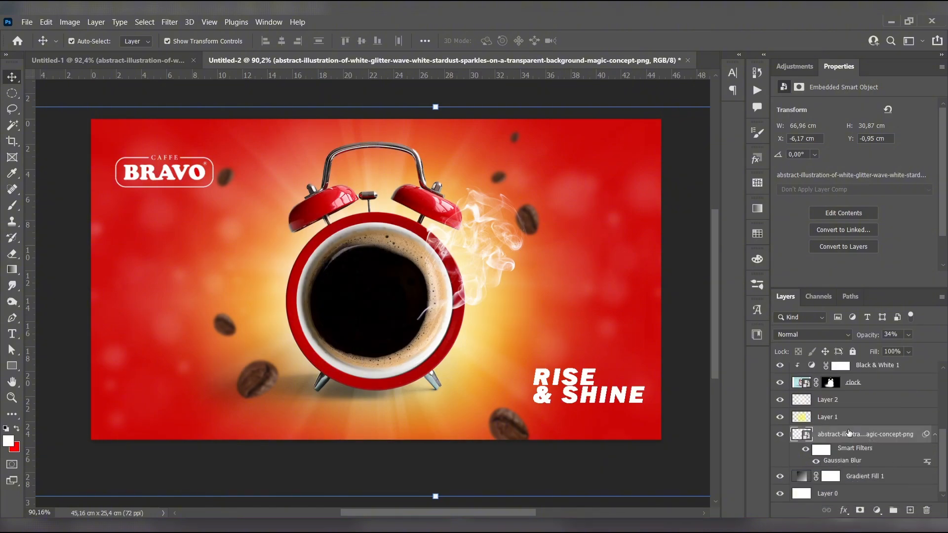
scroll(344, 409, "down", 2)
left_click(401, 118)
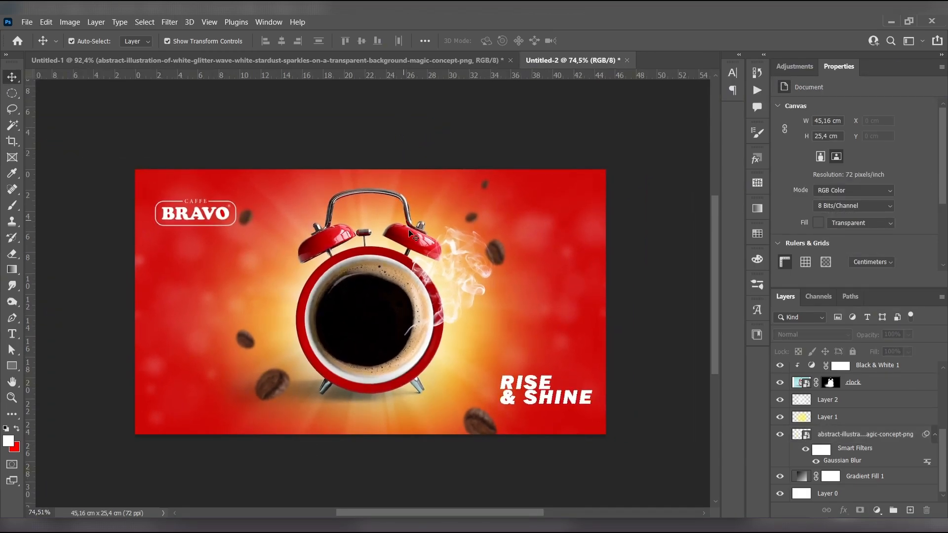
scroll(410, 233, "up", 2)
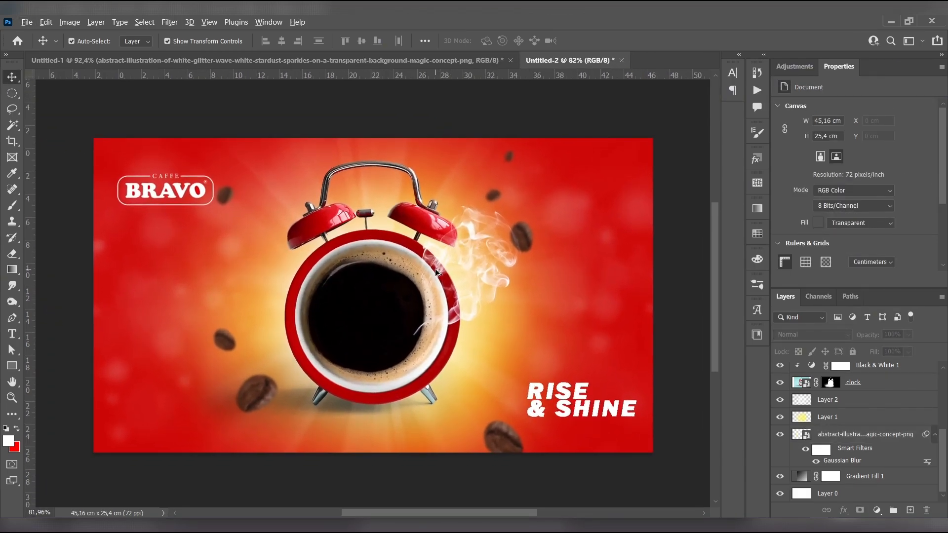
scroll(437, 272, "up", 1)
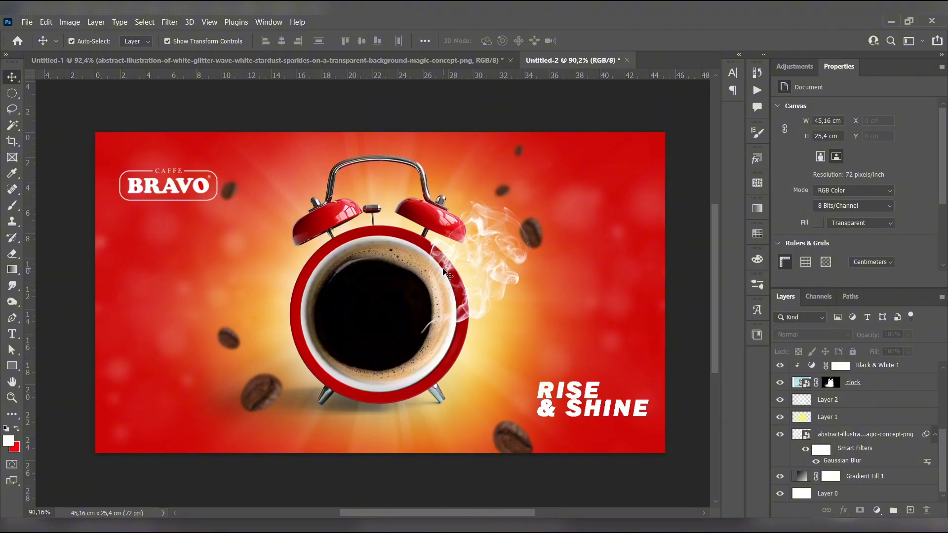